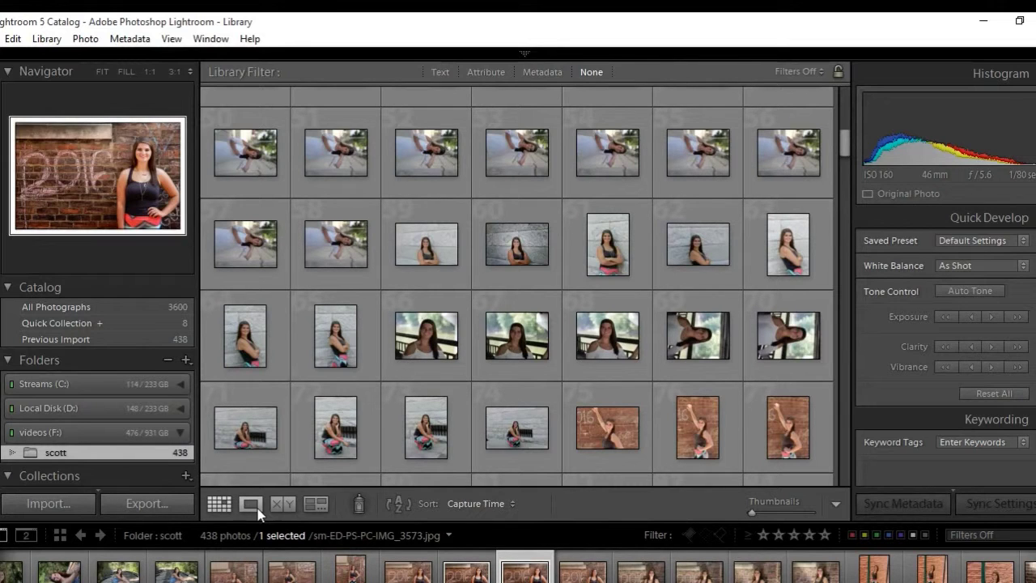
Open the import view for the NIKON D40 card and leave it without importing anything.
{"action": "left_click", "coordinate": [31, 504]}
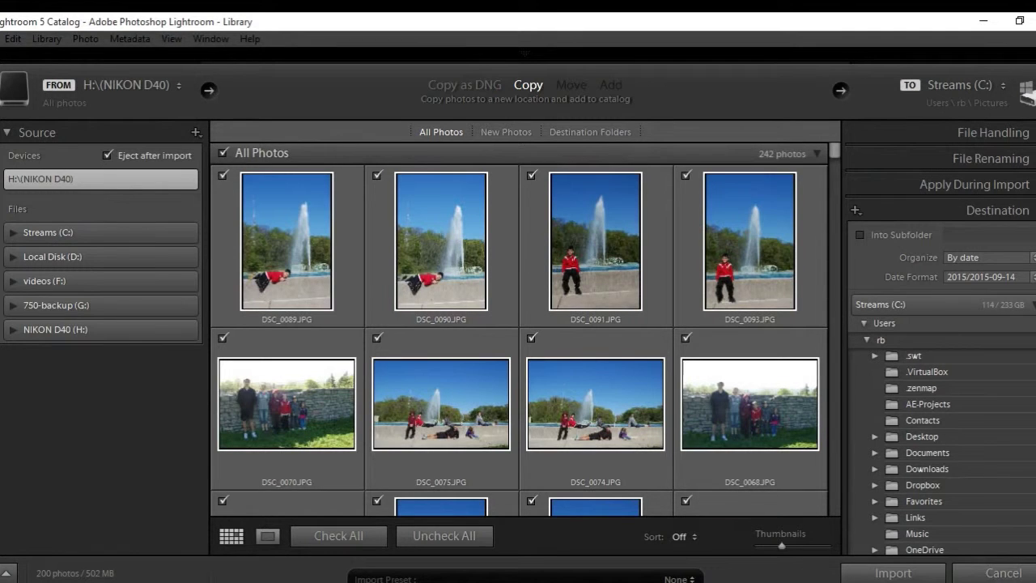
{"action": "left_click", "coordinate": [1004, 573]}
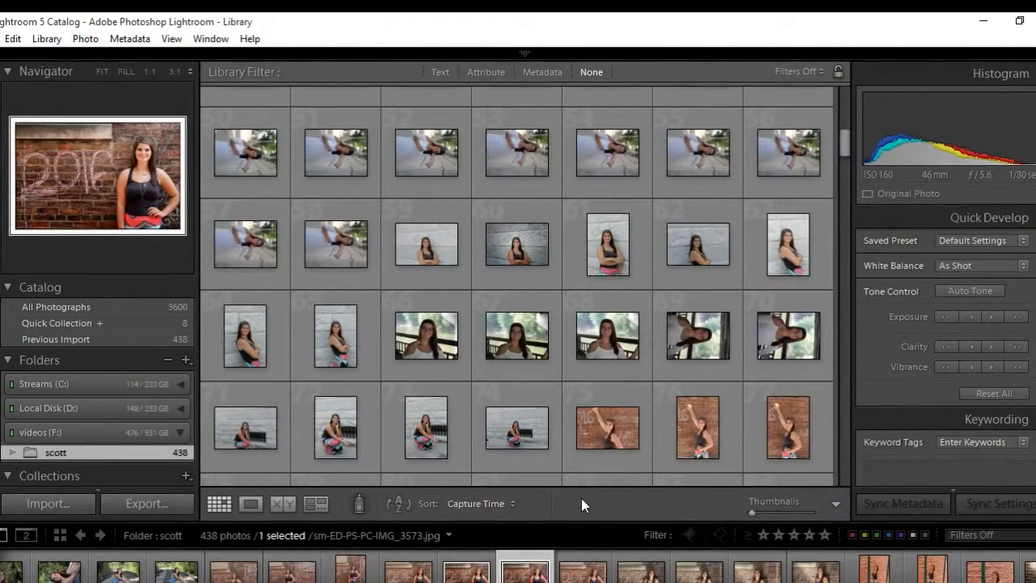
Find the photo P8163038.JPG in the scott folder and open it in Loupe view.
{"action": "scroll", "coordinate": [525, 448], "scroll_direction": "down", "scroll_amount": 2}
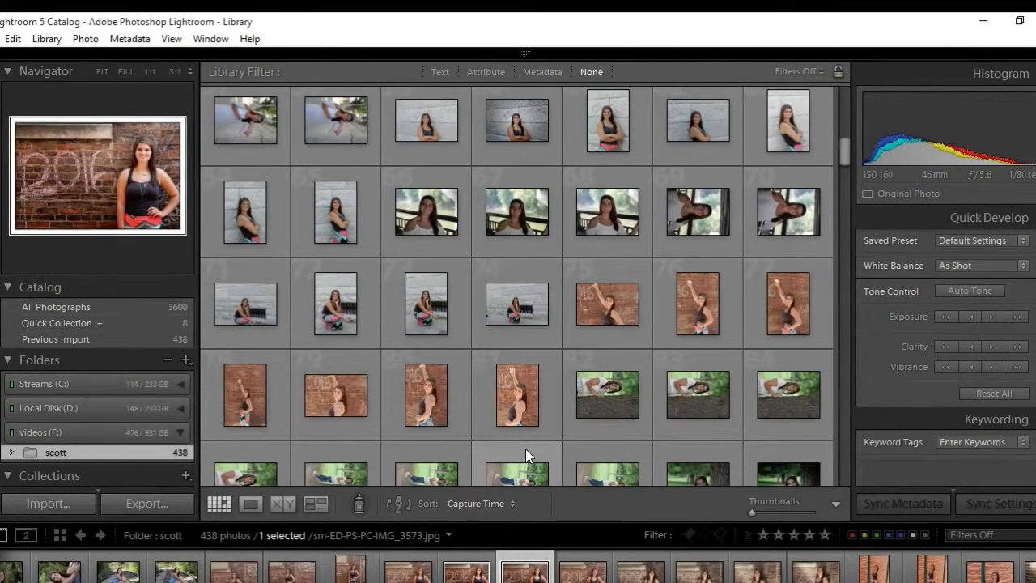
{"action": "scroll", "coordinate": [526, 449], "scroll_direction": "down", "scroll_amount": 2}
{"action": "scroll", "coordinate": [525, 449], "scroll_direction": "up", "scroll_amount": 4}
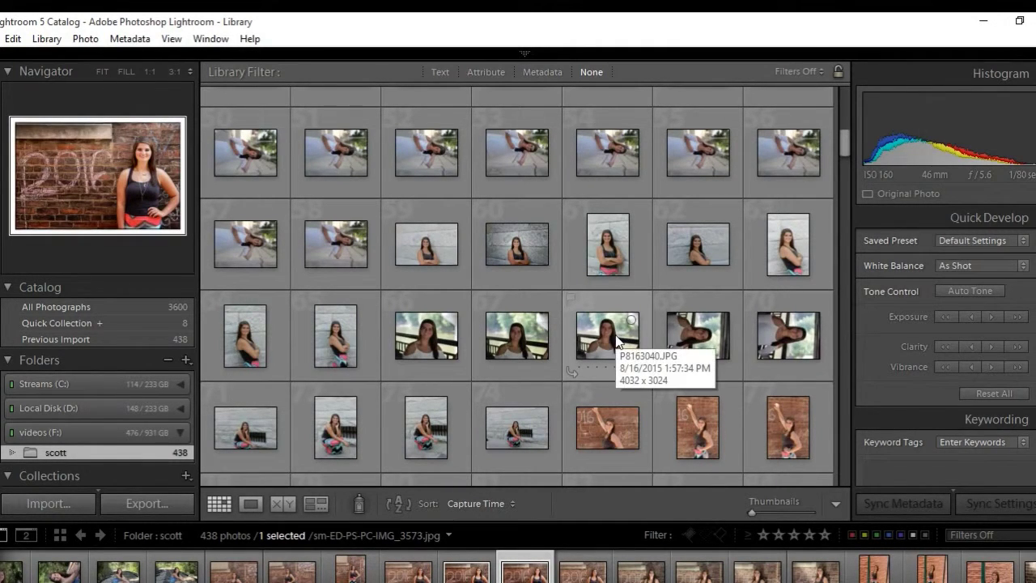
{"action": "left_click", "coordinate": [438, 349]}
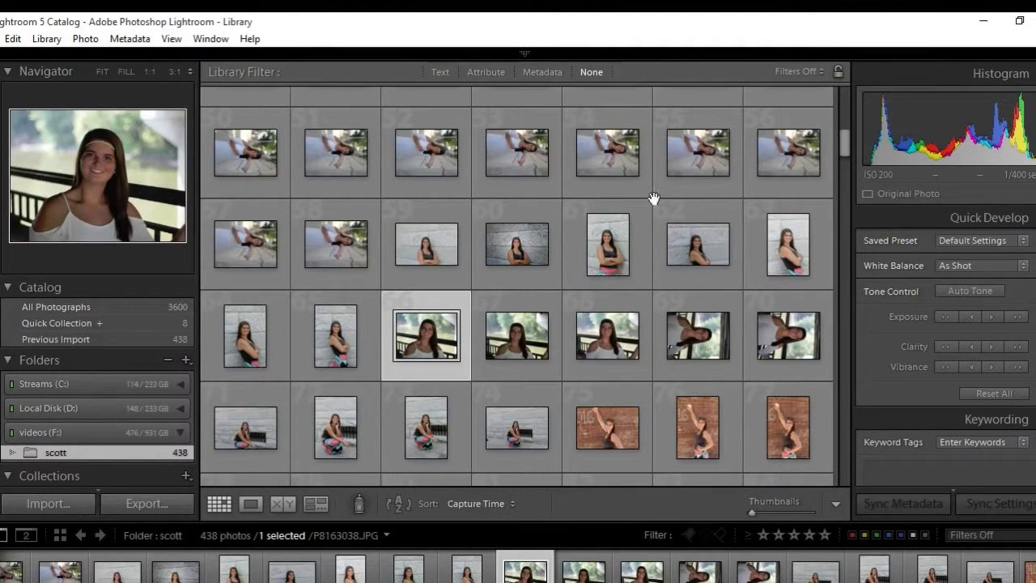
{"action": "double_click", "coordinate": [430, 331]}
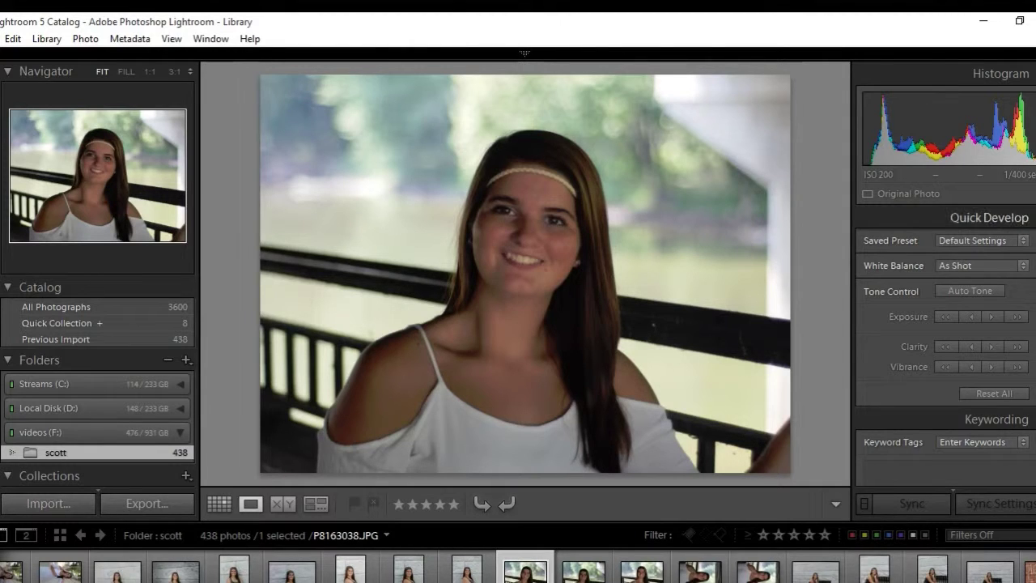
Collapse the Keywording section and leave the Quick Develop controls expanded.
{"action": "left_click", "coordinate": [989, 217]}
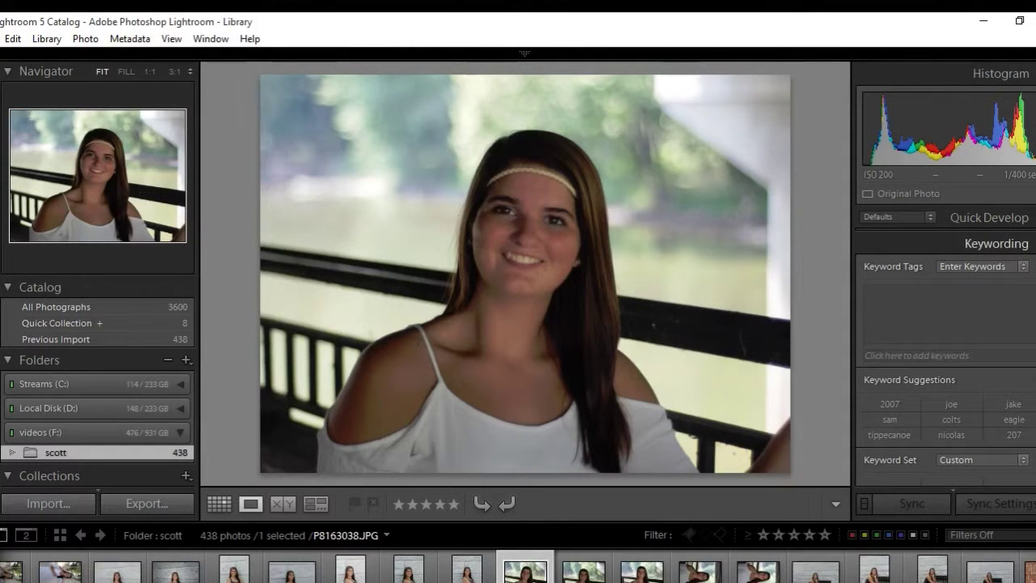
{"action": "left_click", "coordinate": [997, 243]}
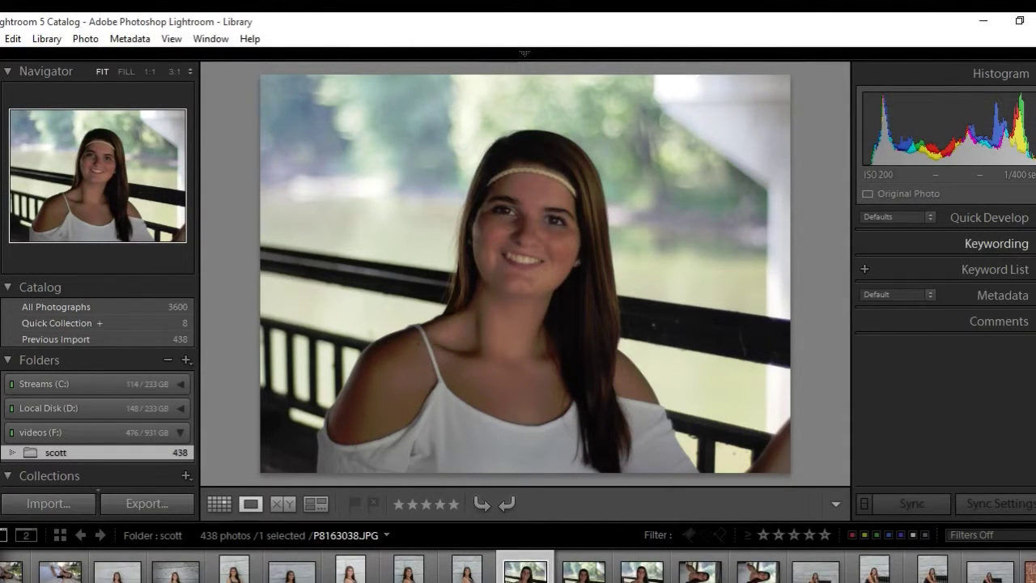
{"action": "left_click", "coordinate": [989, 217]}
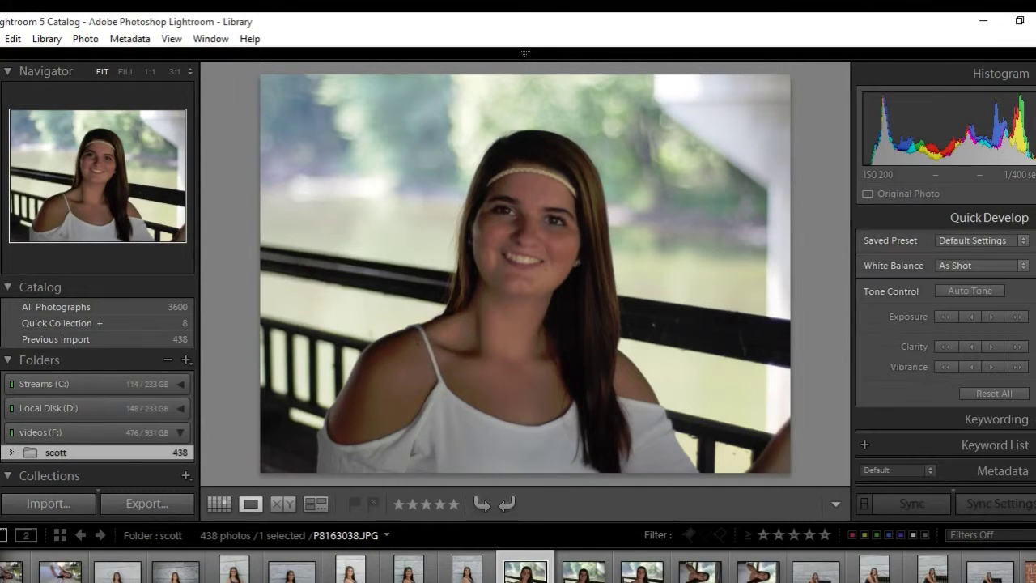
{"action": "scroll", "coordinate": [894, 361], "scroll_direction": "down", "scroll_amount": 1}
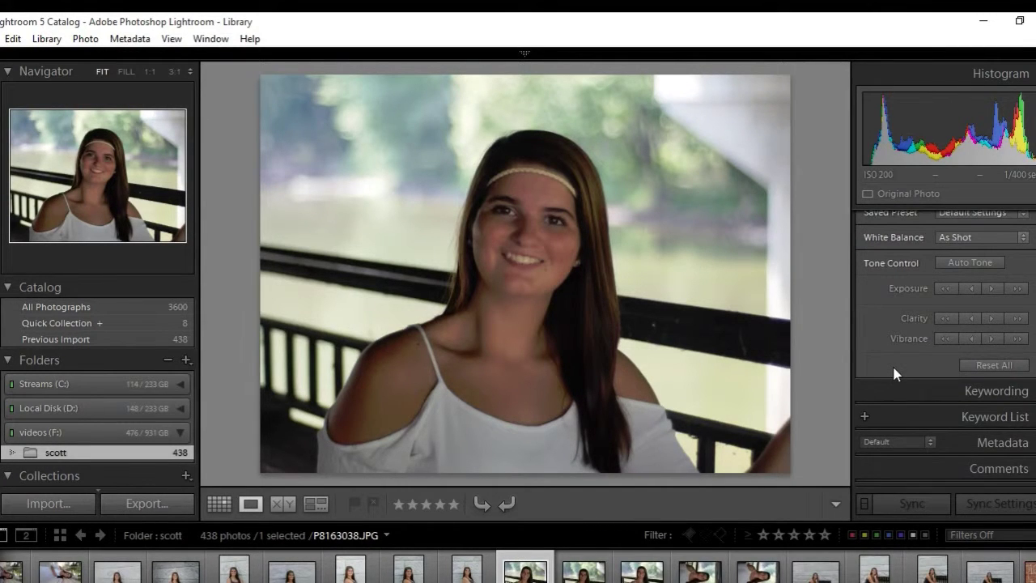
{"action": "scroll", "coordinate": [895, 371], "scroll_direction": "up", "scroll_amount": 1}
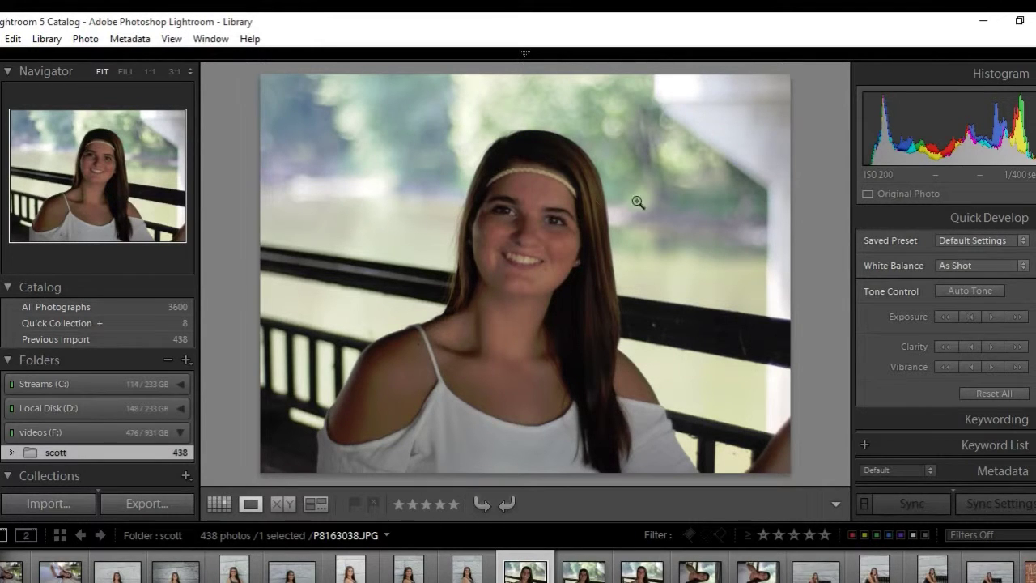
Switch the photo to the Develop module and hide the module picker.
{"action": "mouse_move", "coordinate": [533, 54]}
{"action": "left_click", "coordinate": [735, 84]}
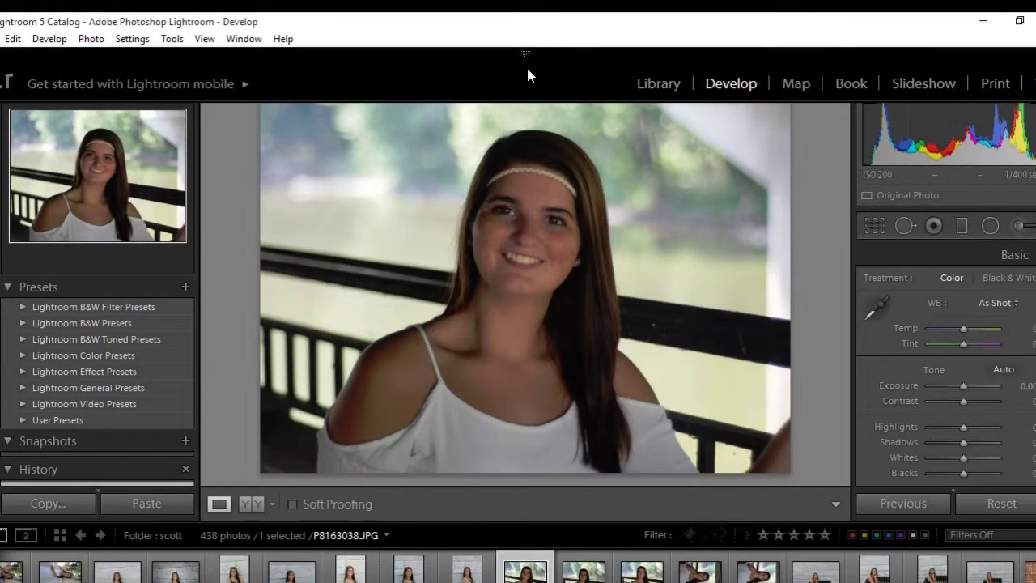
{"action": "left_click", "coordinate": [524, 55]}
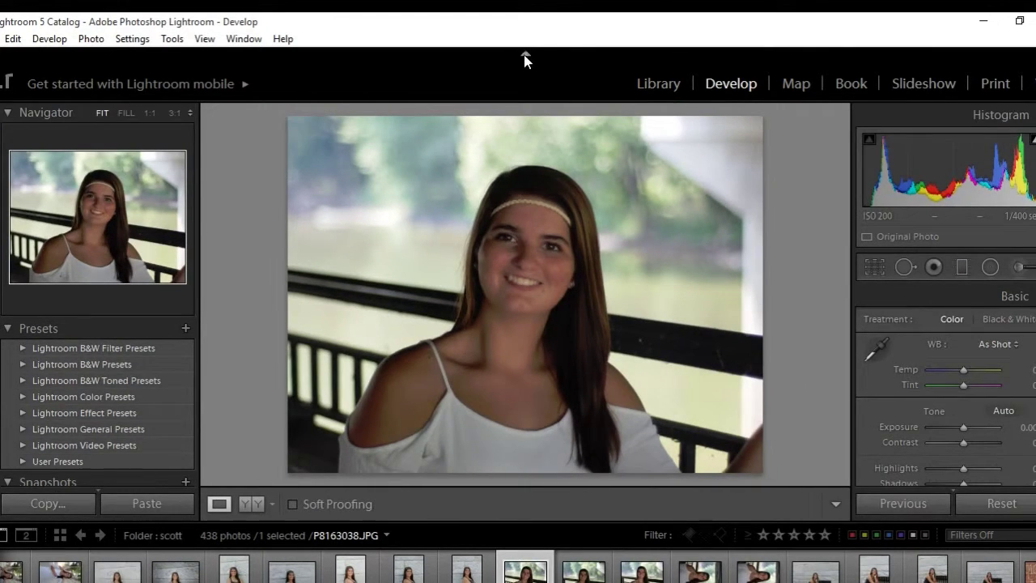
{"action": "left_click", "coordinate": [523, 53]}
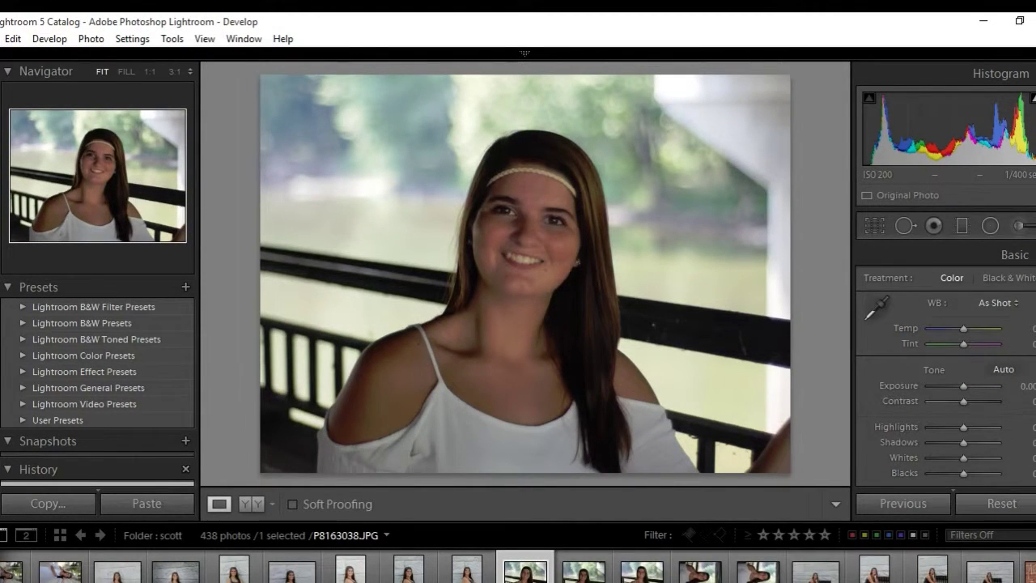
Set the photo's Basic tone adjustments to Exposure +0.60, Contrast +40, Whites +71 and Blacks -5.
{"action": "scroll", "coordinate": [946, 364], "scroll_direction": "down", "scroll_amount": 10}
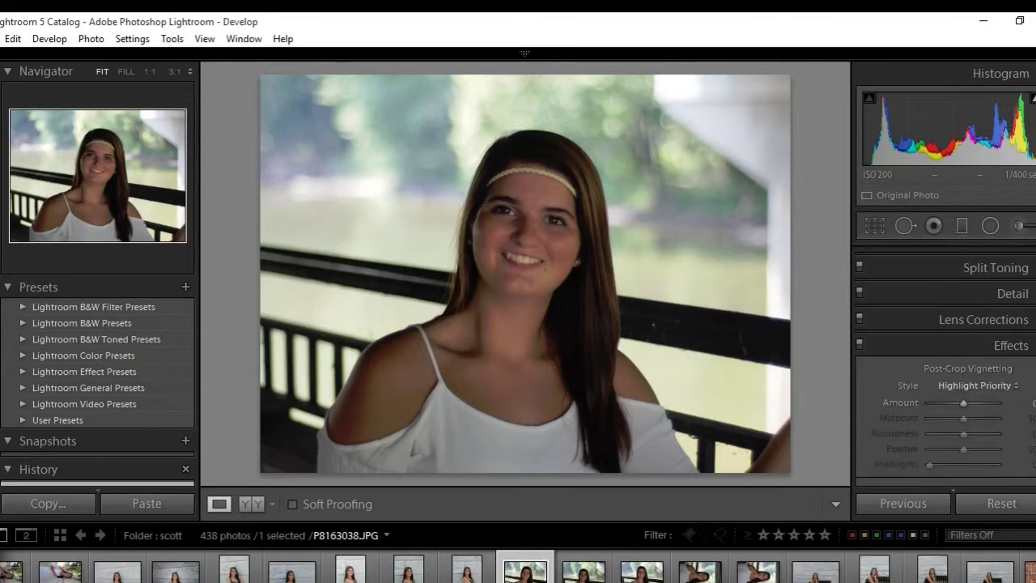
{"action": "scroll", "coordinate": [946, 364], "scroll_direction": "down", "scroll_amount": 3}
{"action": "scroll", "coordinate": [946, 364], "scroll_direction": "up", "scroll_amount": 12}
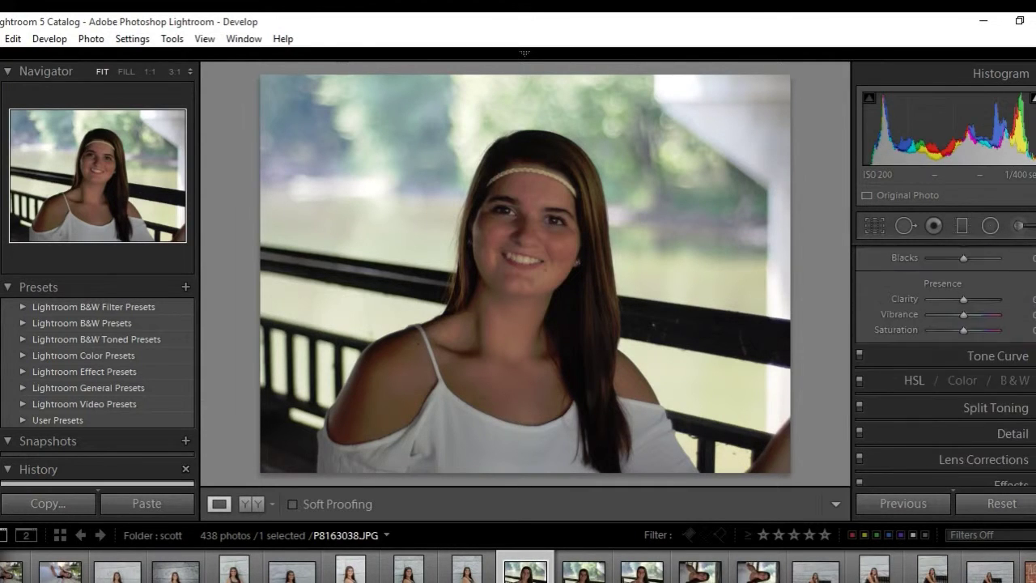
{"action": "scroll", "coordinate": [956, 299], "scroll_direction": "up", "scroll_amount": 3}
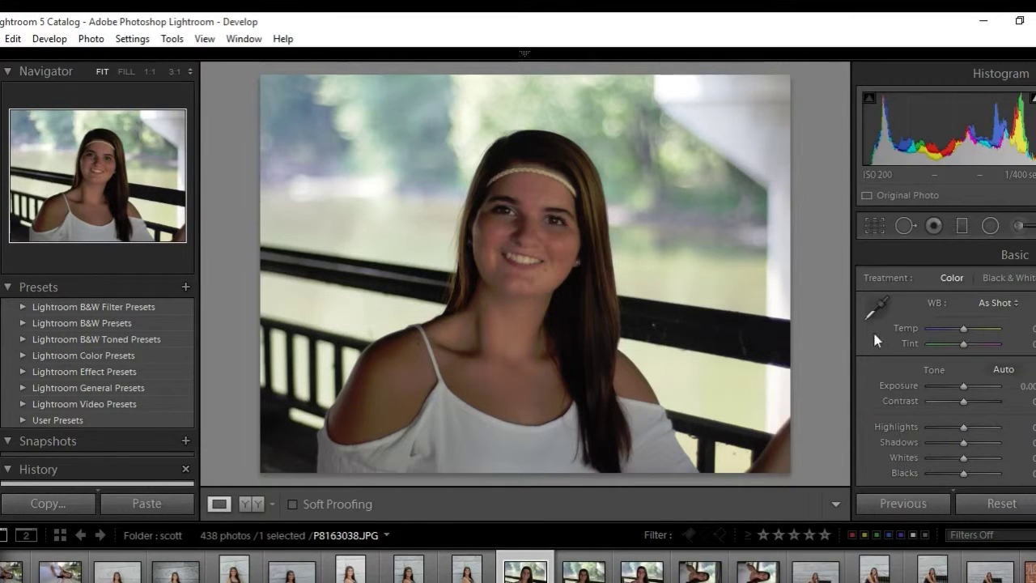
{"action": "left_click_drag", "start_coordinate": [963, 386], "coordinate": [981, 399]}
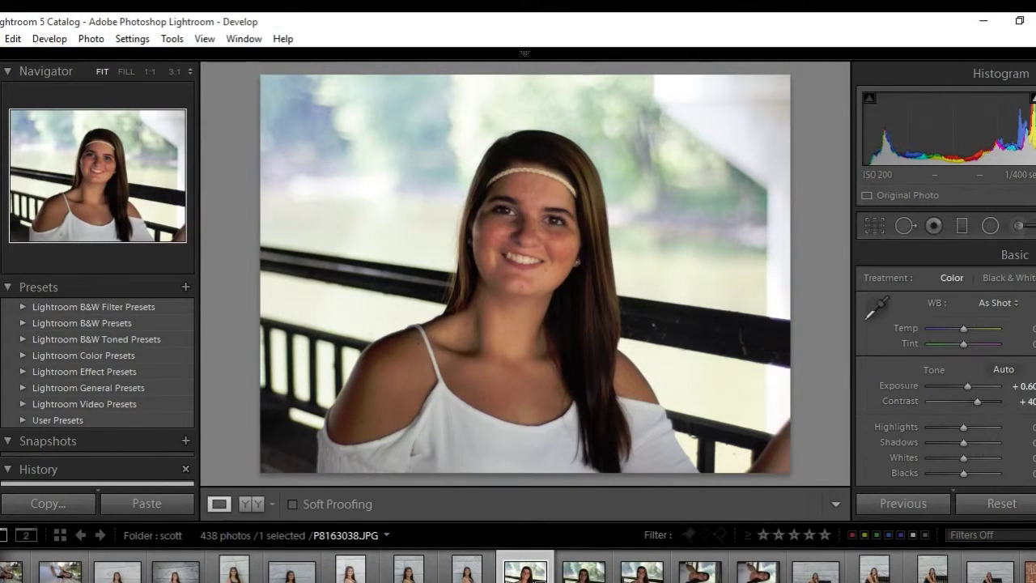
{"action": "scroll", "coordinate": [958, 358], "scroll_direction": "down", "scroll_amount": 3}
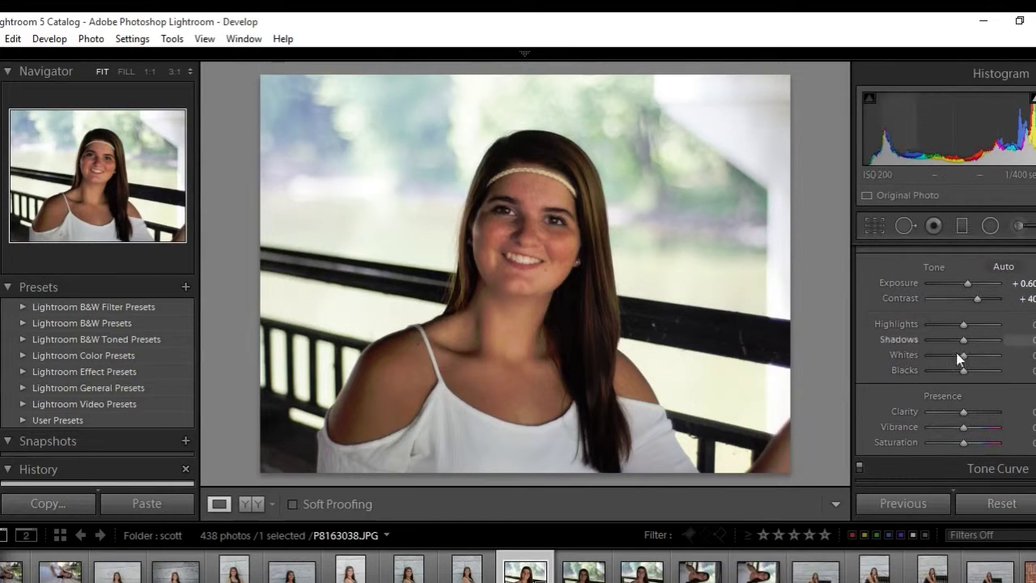
{"action": "mouse_move", "coordinate": [965, 361]}
{"action": "left_mouse_down"}
{"action": "mouse_move", "coordinate": [987, 356]}
{"action": "mouse_move", "coordinate": [953, 375]}
{"action": "mouse_move", "coordinate": [962, 374]}
{"action": "left_mouse_up"}
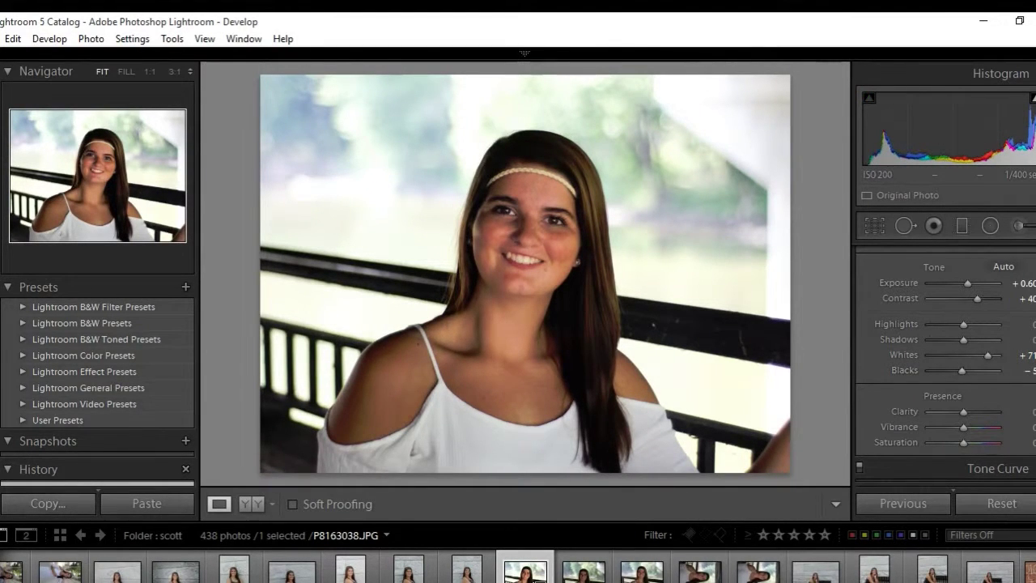
Set the photo's Vibrance to +45.
{"action": "scroll", "coordinate": [972, 364], "scroll_direction": "down", "scroll_amount": 1}
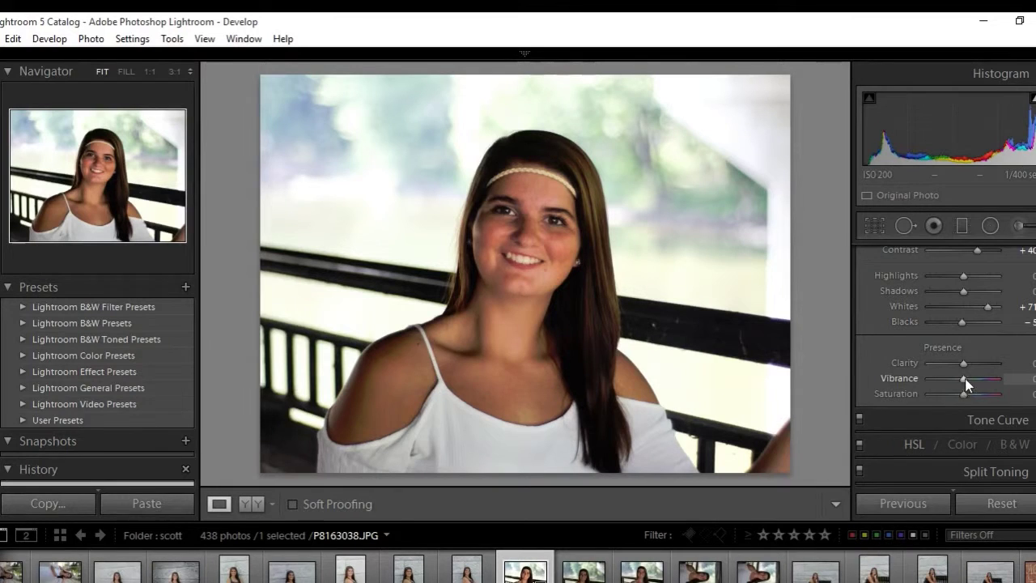
{"action": "left_click_drag", "start_coordinate": [966, 377], "coordinate": [989, 378]}
{"action": "left_click_drag", "start_coordinate": [991, 378], "coordinate": [981, 379]}
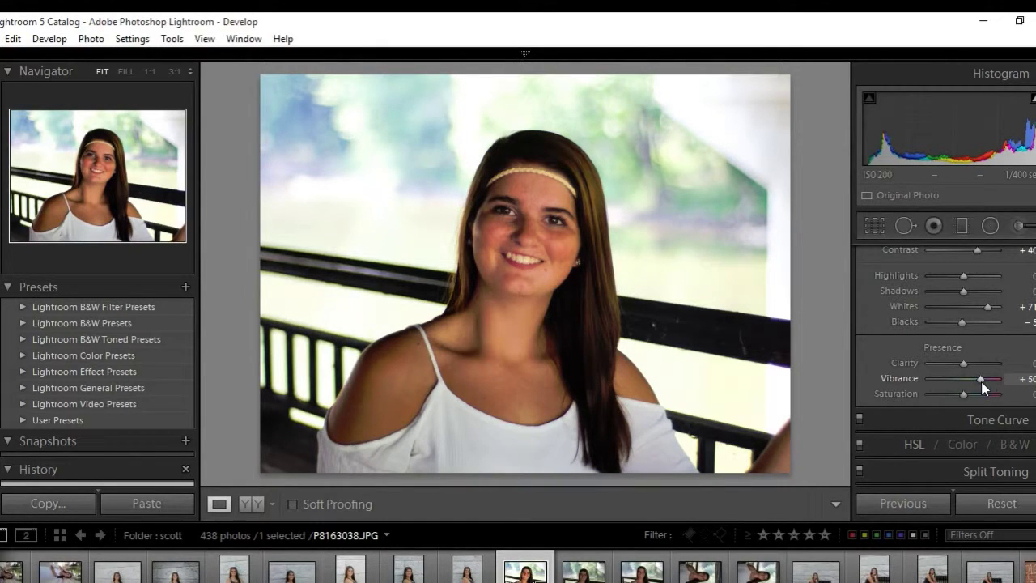
{"action": "left_click_drag", "start_coordinate": [982, 381], "coordinate": [979, 380]}
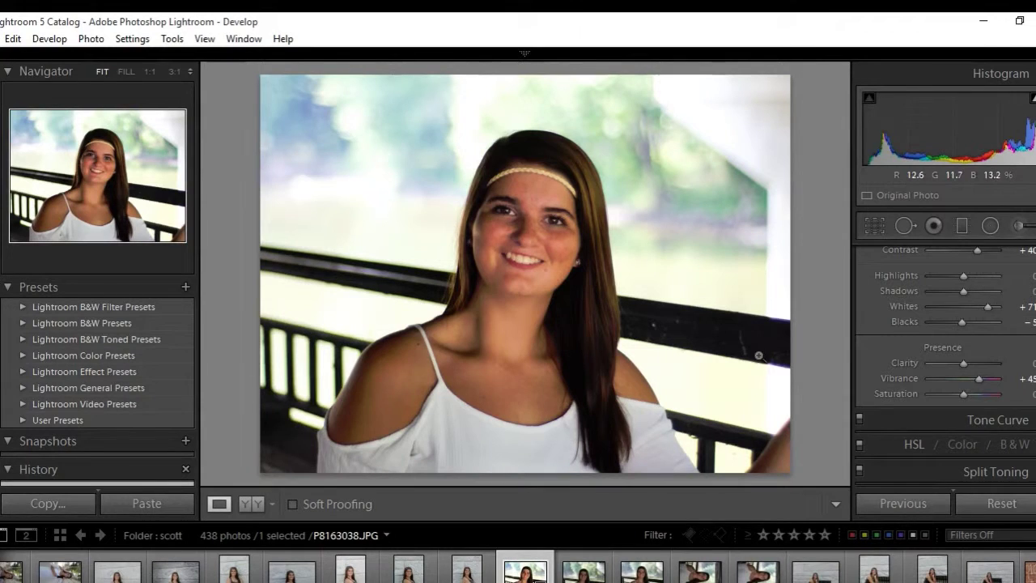
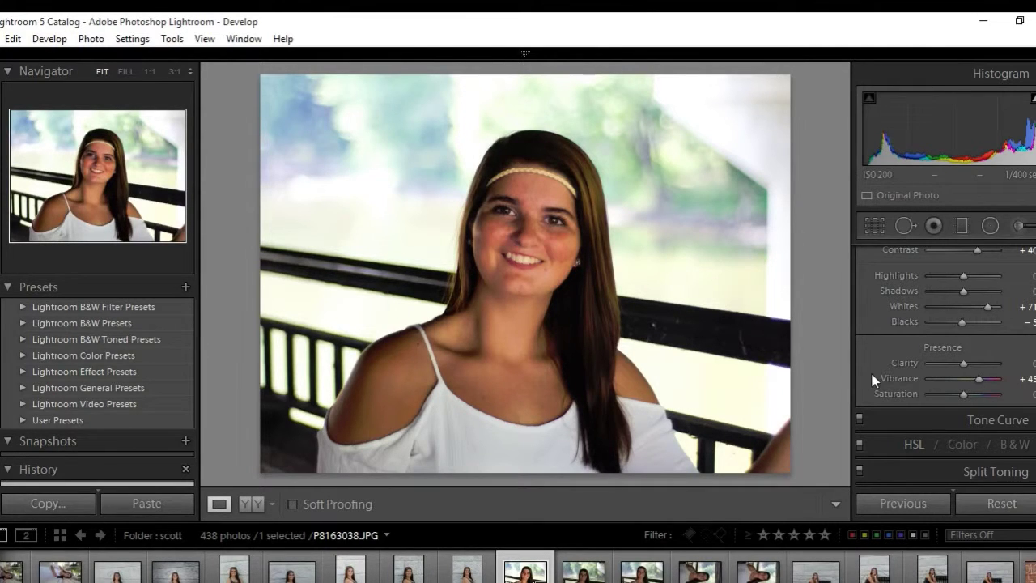
Darken the photo's edges with a Highlight Priority post-crop vignette amount of -45 and add grain with an amount of 58.
{"action": "scroll", "coordinate": [873, 376], "scroll_direction": "down", "scroll_amount": 10}
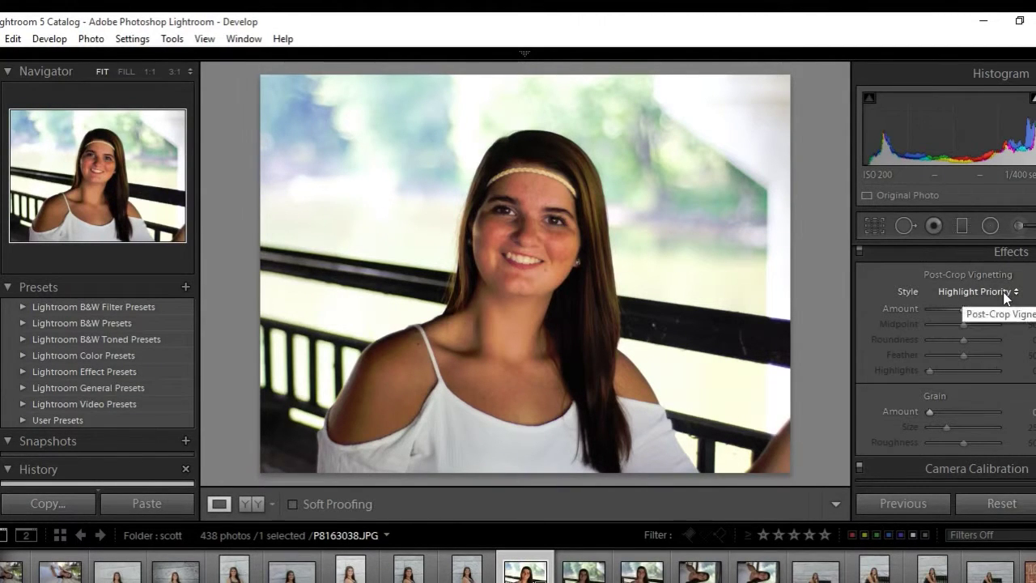
{"action": "scroll", "coordinate": [1012, 302], "scroll_direction": "up", "scroll_amount": 1}
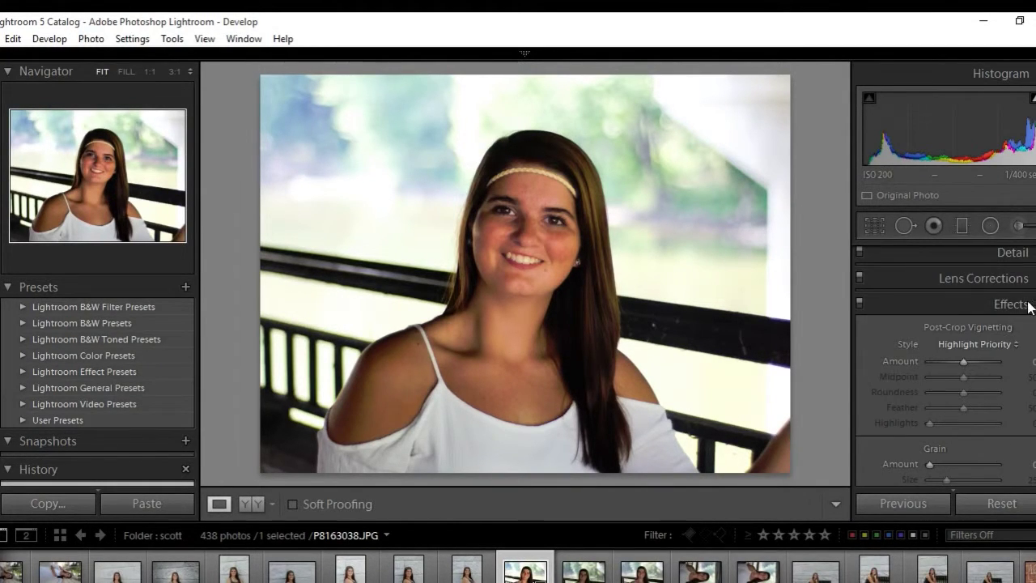
{"action": "left_click", "coordinate": [1027, 305]}
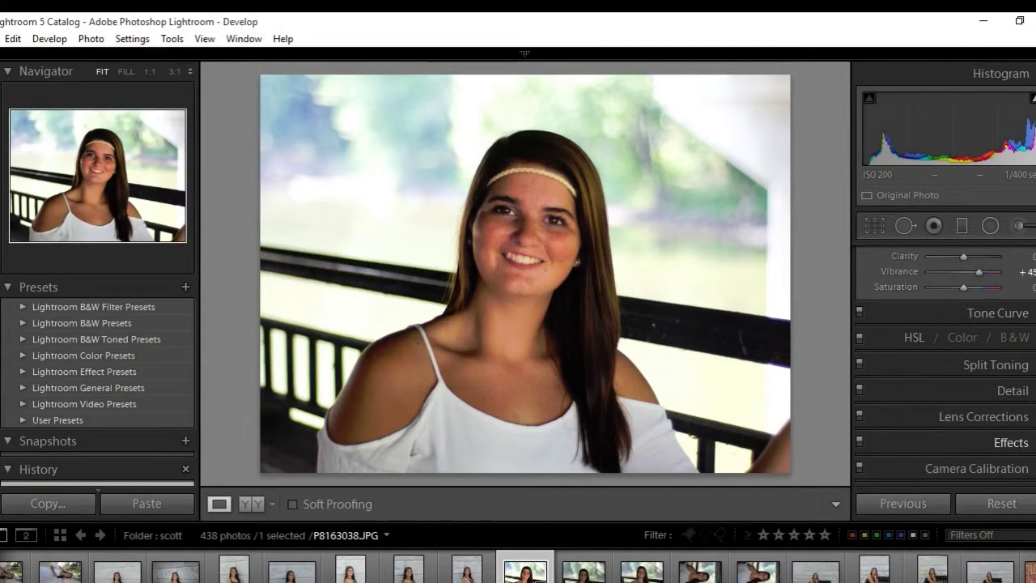
{"action": "left_click", "coordinate": [1022, 442]}
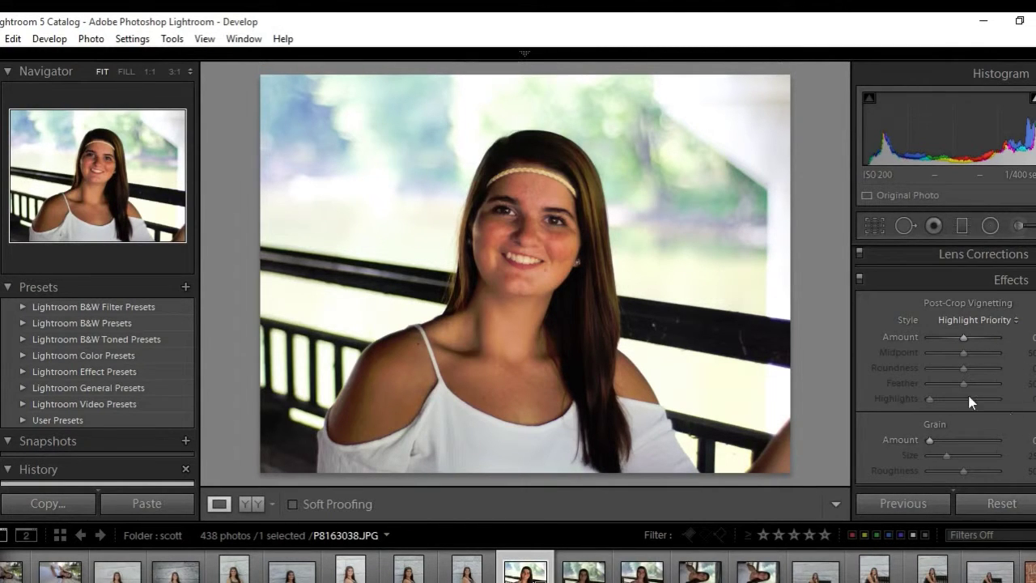
{"action": "scroll", "coordinate": [904, 396], "scroll_direction": "down", "scroll_amount": 1}
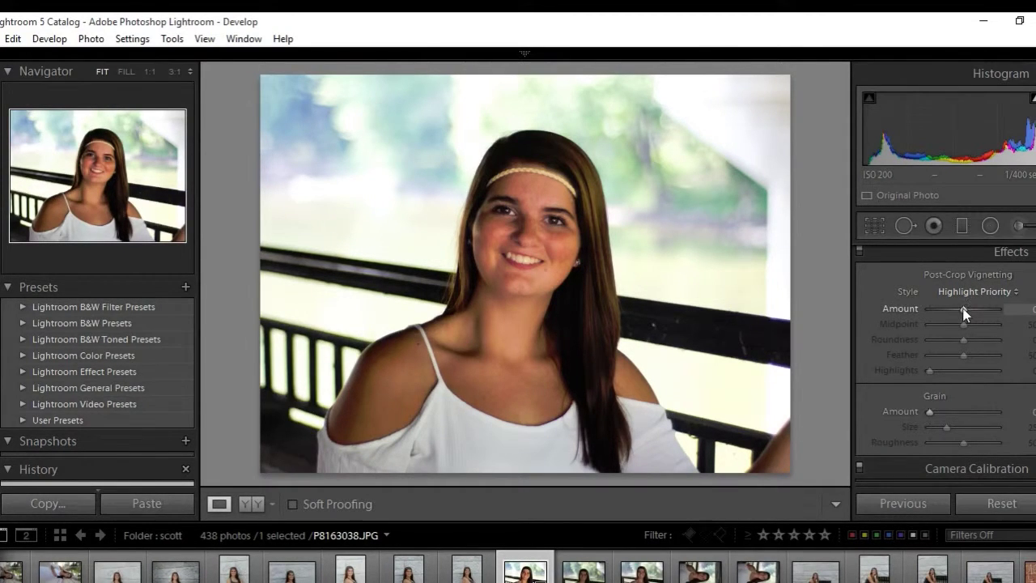
{"action": "mouse_move", "coordinate": [964, 310]}
{"action": "left_mouse_down"}
{"action": "mouse_move", "coordinate": [896, 317]}
{"action": "mouse_move", "coordinate": [952, 317]}
{"action": "left_mouse_up"}
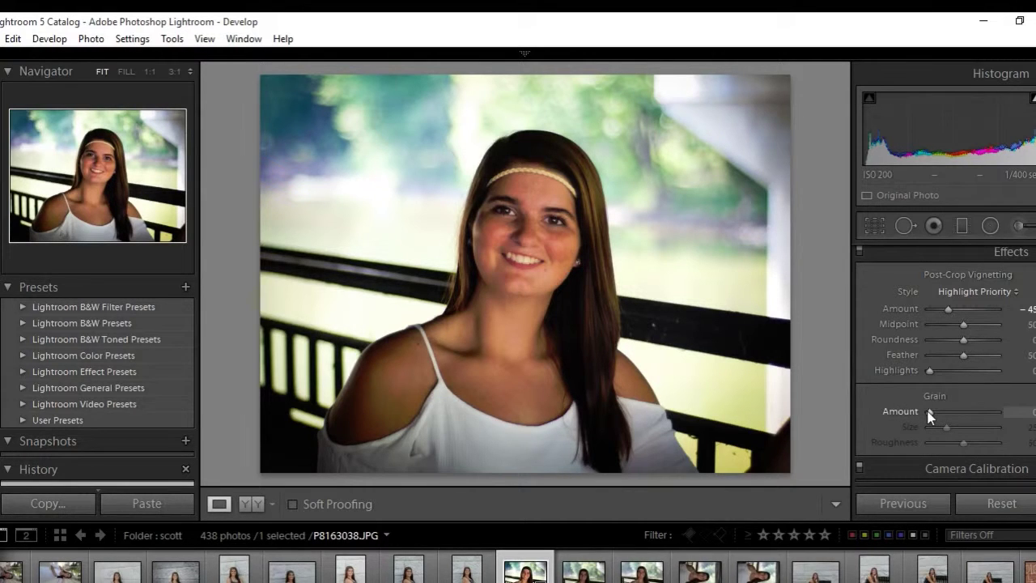
{"action": "left_click_drag", "start_coordinate": [930, 413], "coordinate": [970, 414]}
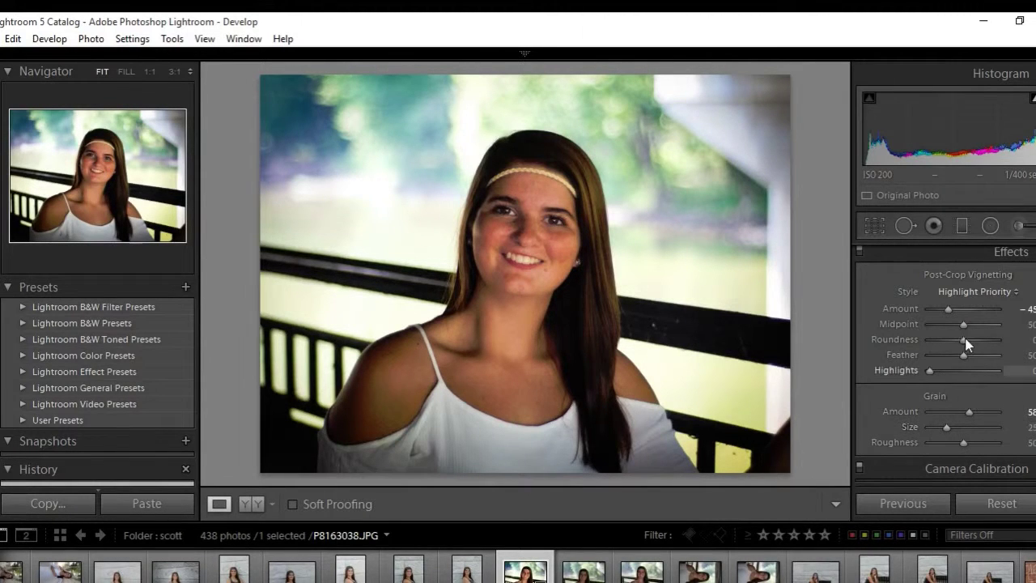
Try a light post-crop vignette amount of +48 and settle on a dark one of -43.
{"action": "left_click_drag", "start_coordinate": [951, 314], "coordinate": [980, 314]}
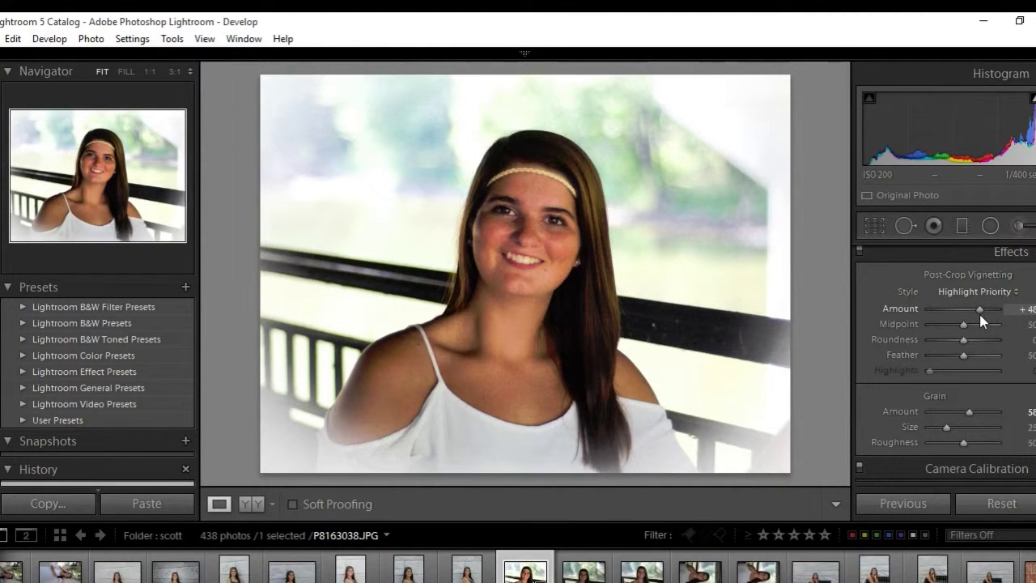
{"action": "left_click_drag", "start_coordinate": [980, 314], "coordinate": [951, 320]}
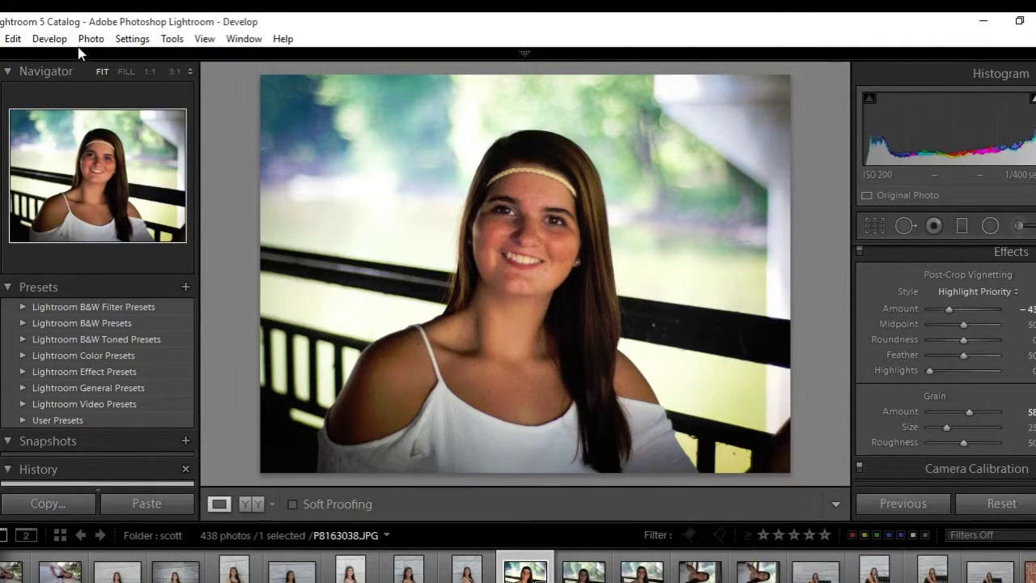
Open the export settings for the current photo and check the export location and the custom file naming text.
{"action": "left_click", "coordinate": [2, 39]}
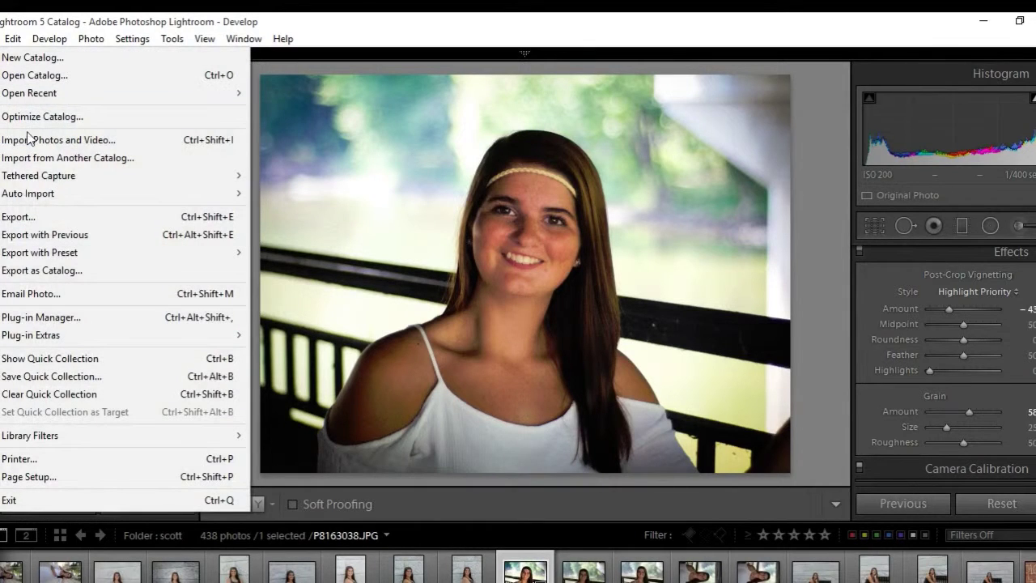
{"action": "mouse_move", "coordinate": [3, 38]}
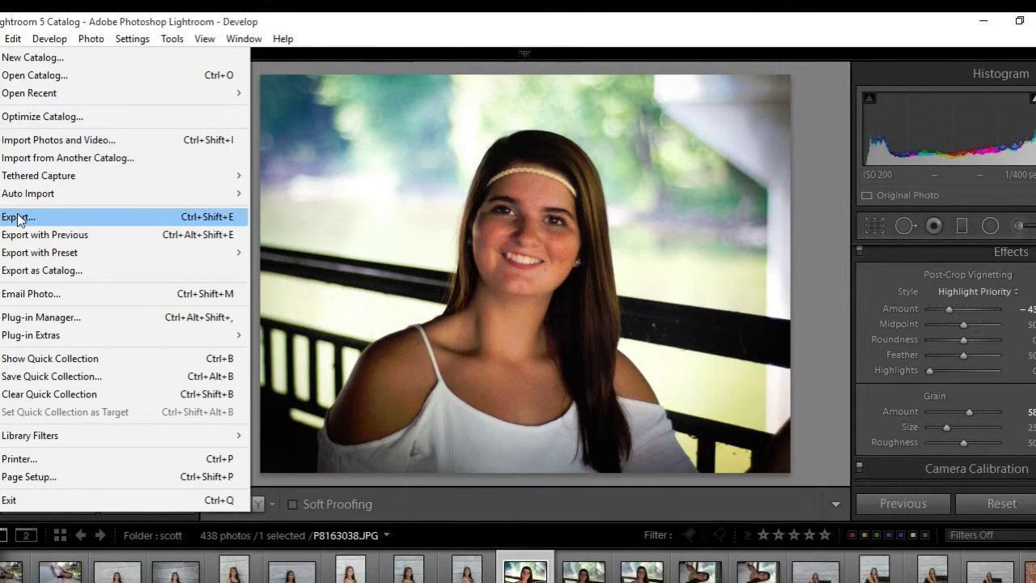
{"action": "left_click", "coordinate": [16, 219]}
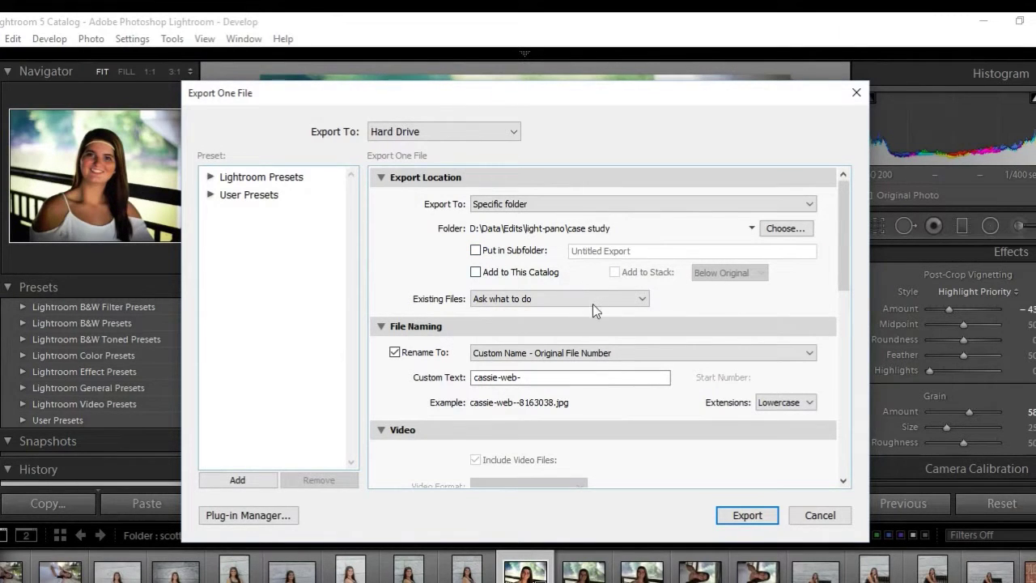
{"action": "scroll", "coordinate": [590, 319], "scroll_direction": "down", "scroll_amount": 10}
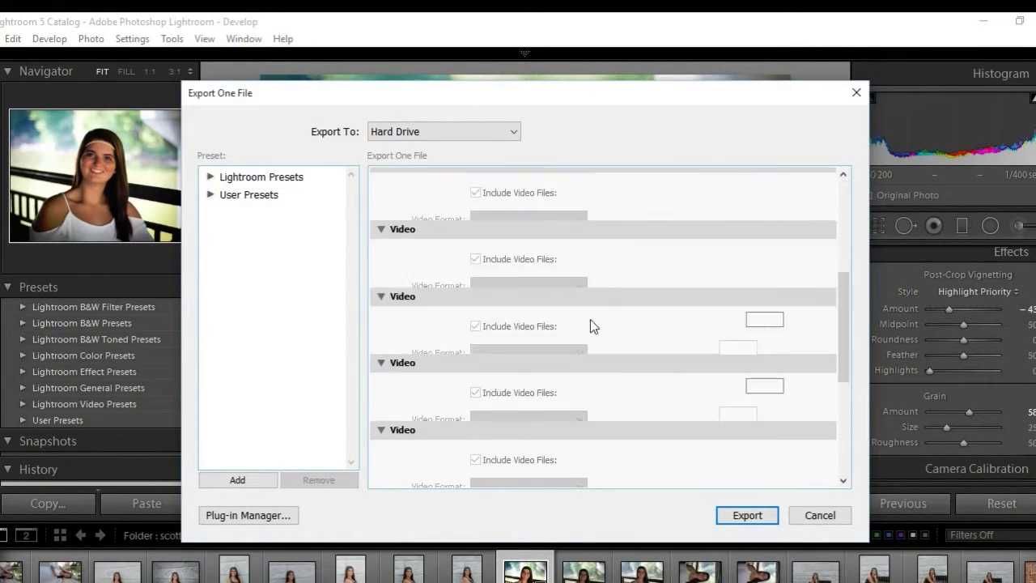
{"action": "scroll", "coordinate": [563, 316], "scroll_direction": "up", "scroll_amount": 10}
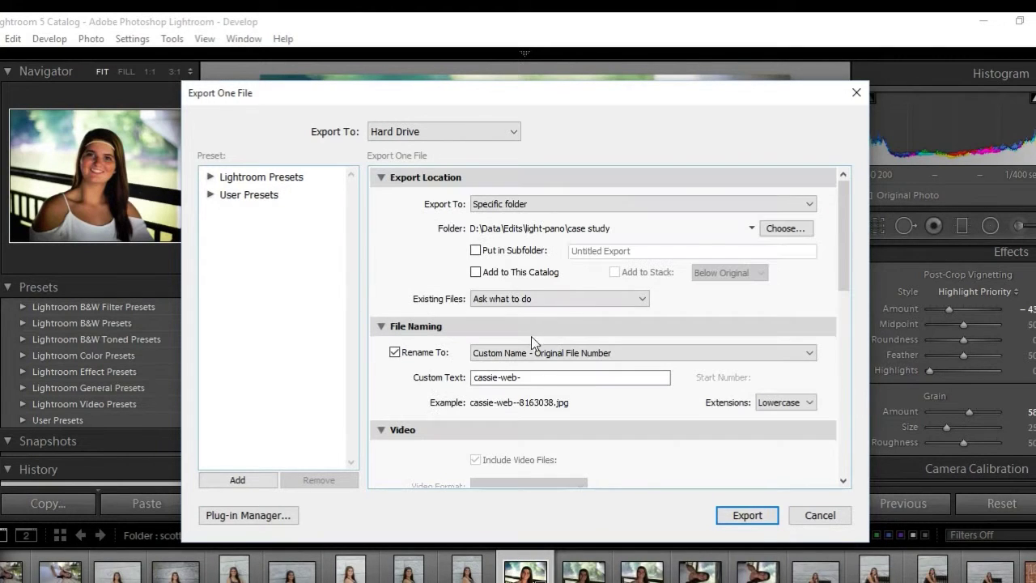
{"action": "left_click", "coordinate": [527, 375]}
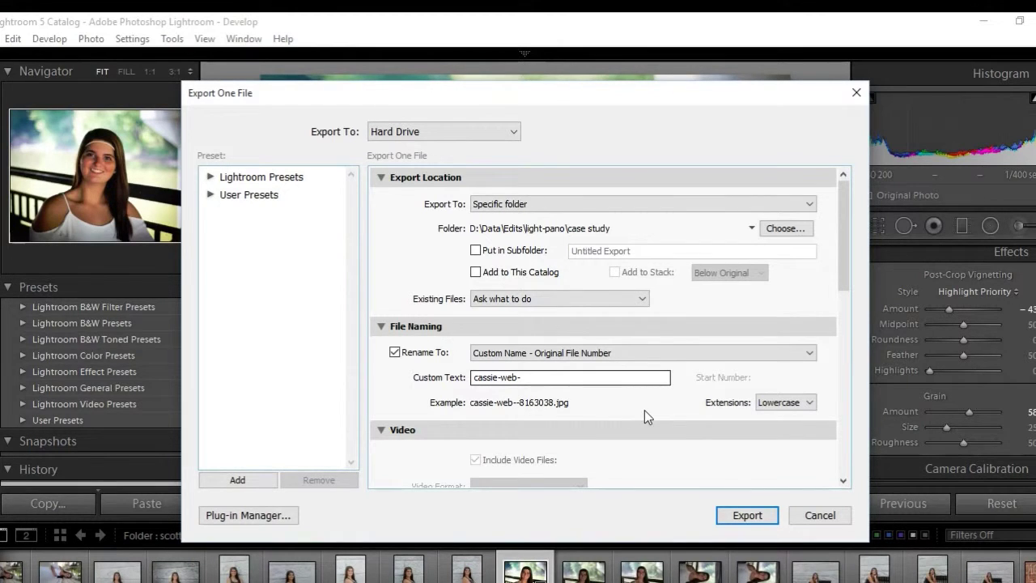
Set the image sizing to resize to fit the Short Edge and export the photo.
{"action": "scroll", "coordinate": [645, 410], "scroll_direction": "down", "scroll_amount": 10}
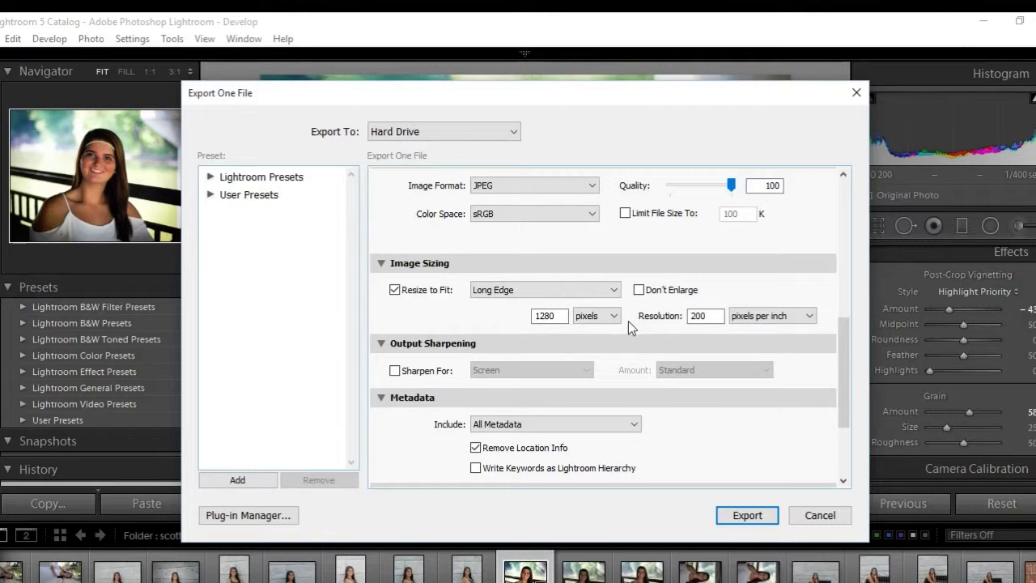
{"action": "left_click", "coordinate": [609, 293]}
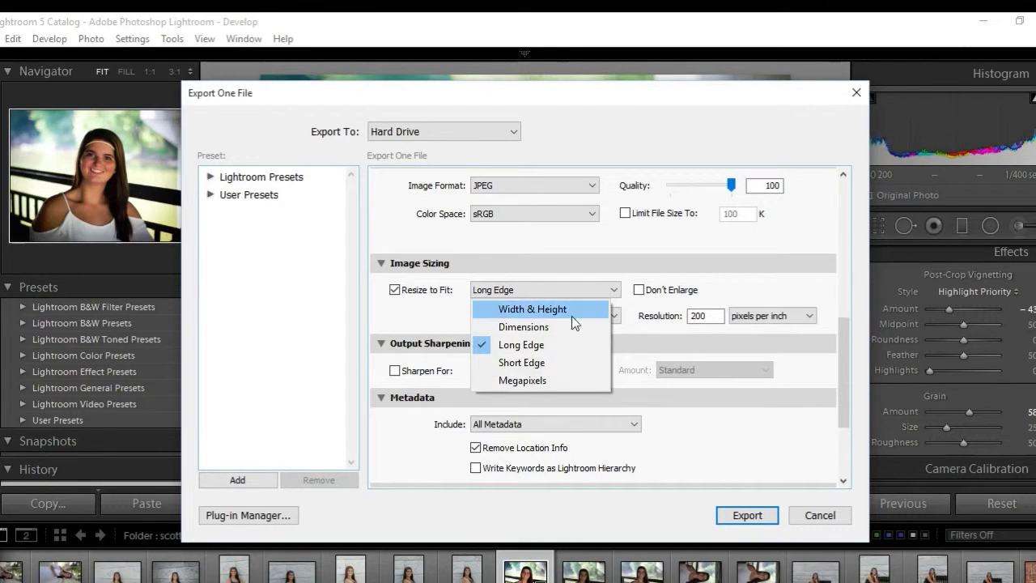
{"action": "left_click", "coordinate": [542, 362]}
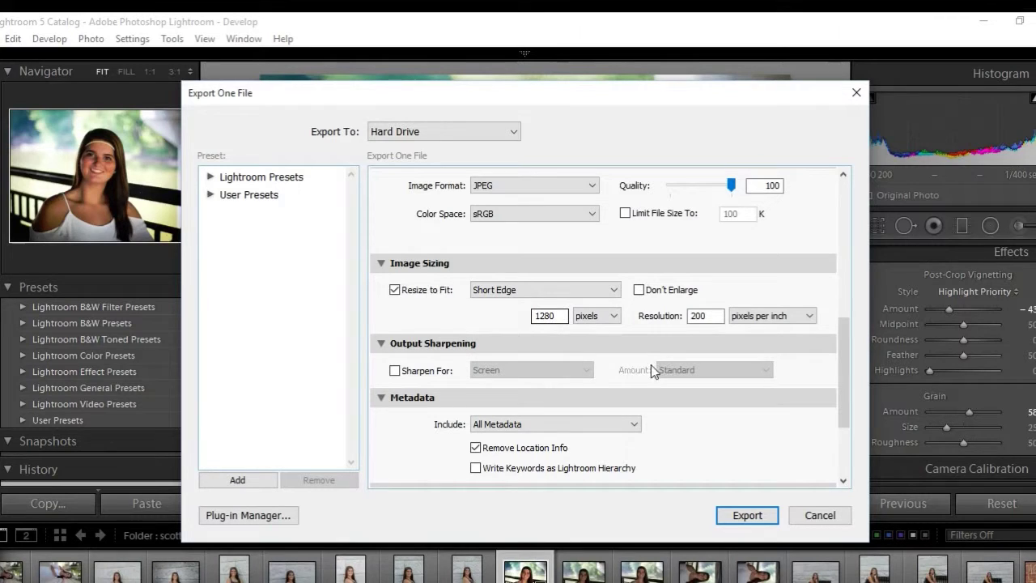
{"action": "scroll", "coordinate": [560, 360], "scroll_direction": "down", "scroll_amount": 3}
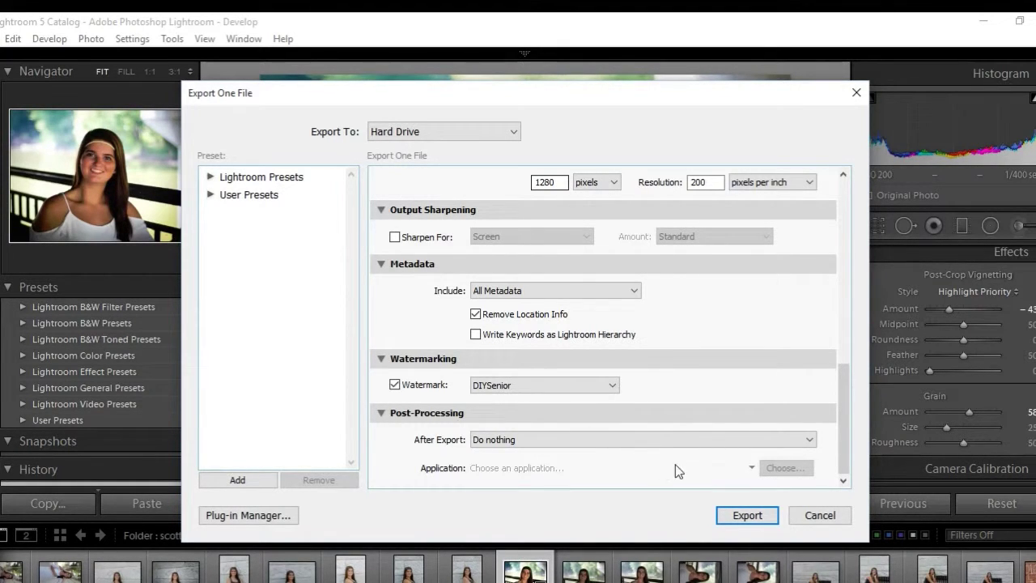
{"action": "left_click", "coordinate": [738, 517]}
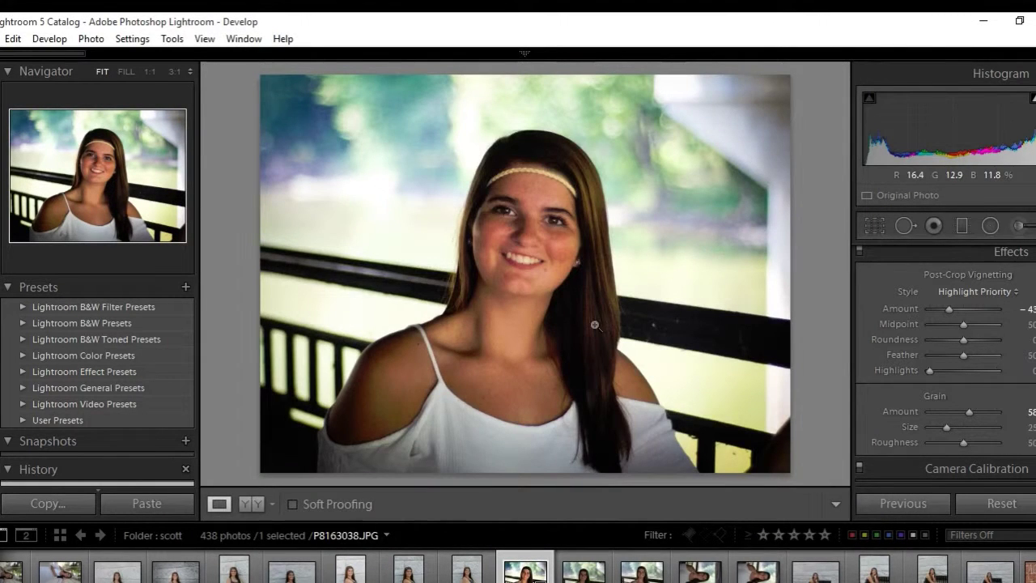